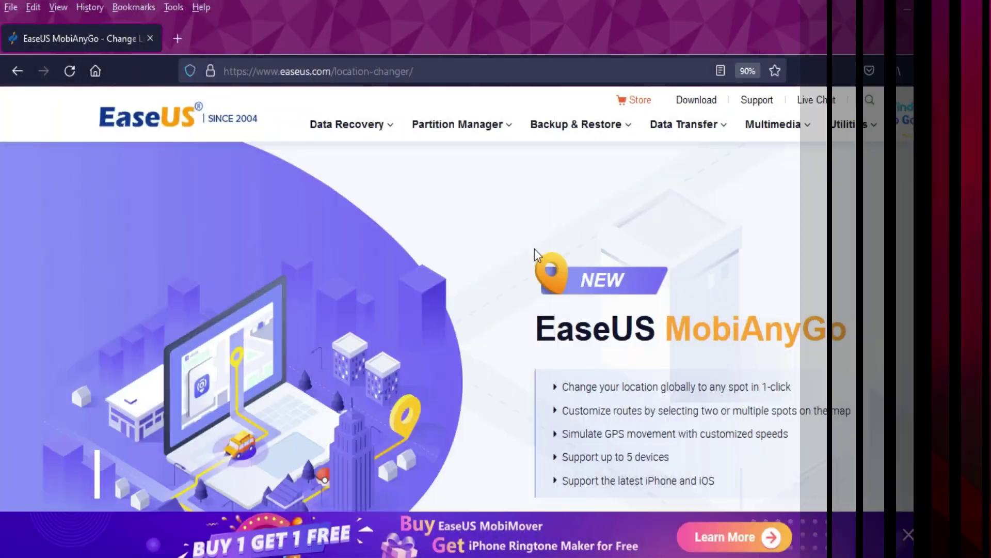
- Scroll through the easeus.com MobiAnyGo page and expand Step 2 of the location-changing guide
scroll(361, 286, "down", 10)
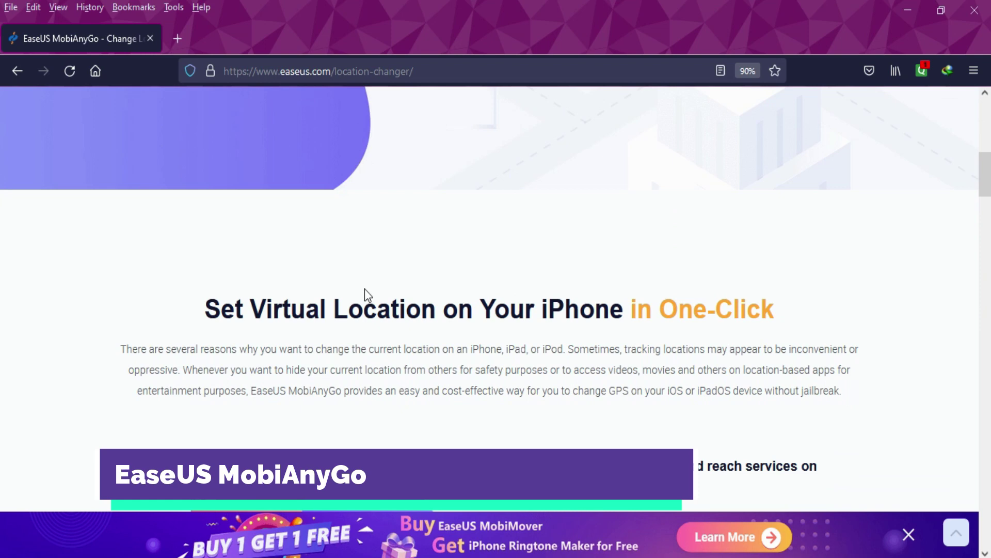
scroll(463, 376, "down", 12)
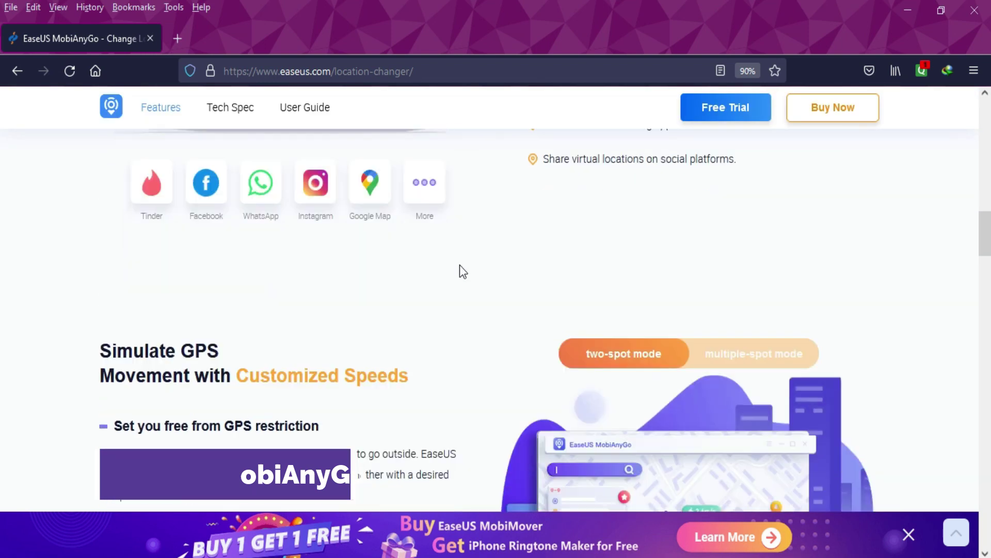
scroll(305, 338, "down", 8)
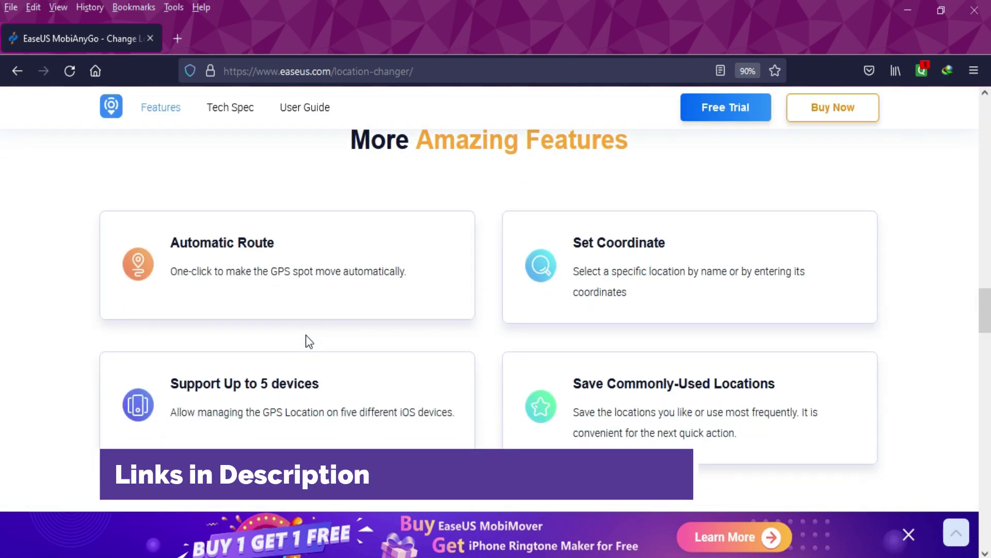
scroll(405, 348, "down", 7)
scroll(395, 349, "down", 10)
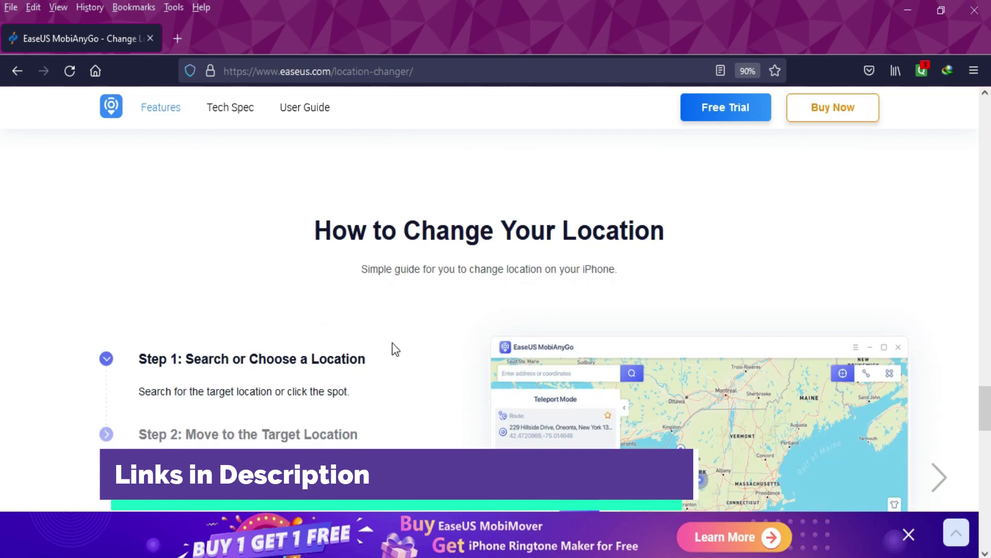
left_click(251, 356)
scroll(458, 361, "down", 3)
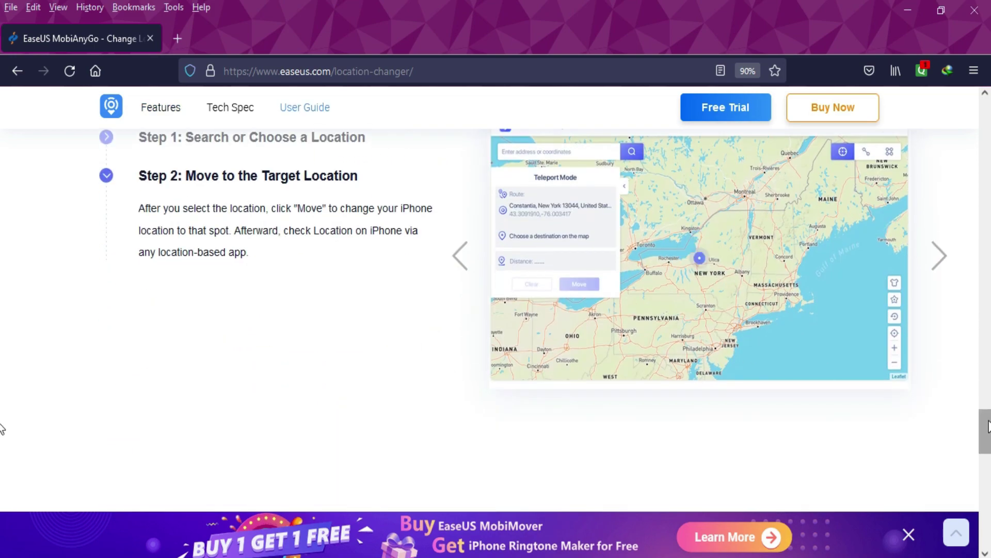
- Return to the top of the page and start the MobiAnyGo install with Install Now
key("Home")
scroll(983, 172, "down", 10)
scroll(982, 172, "up", 10)
scroll(931, 212, "down", 1)
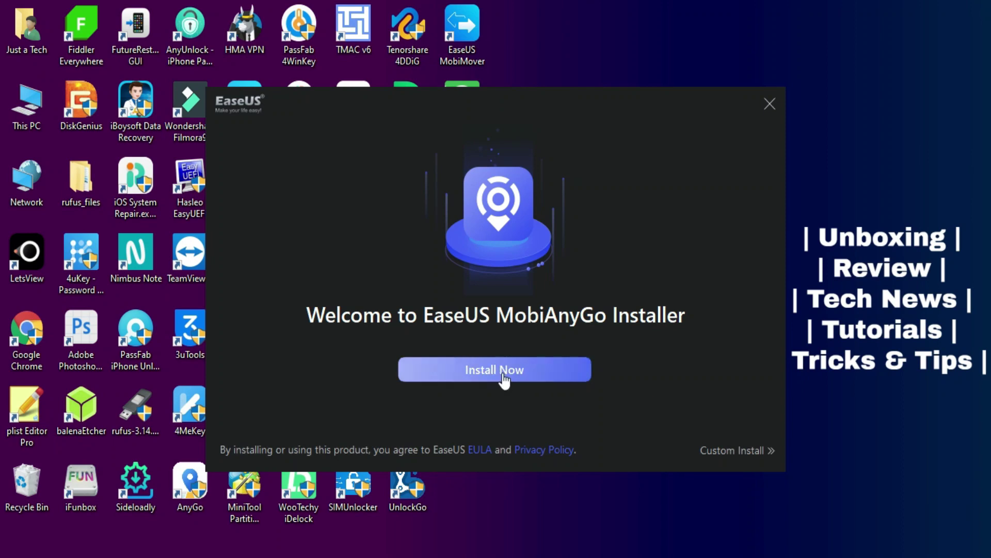
left_click(503, 376)
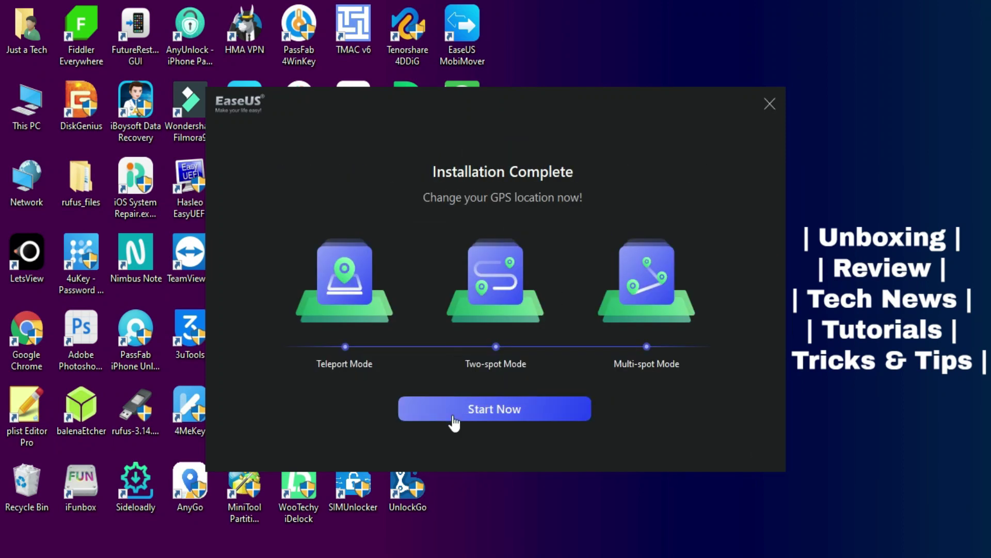
- Launch MobiAnyGo after installation, accept the disclaimer and load the connected iPhone 7 into Teleport Mode
left_click(454, 413)
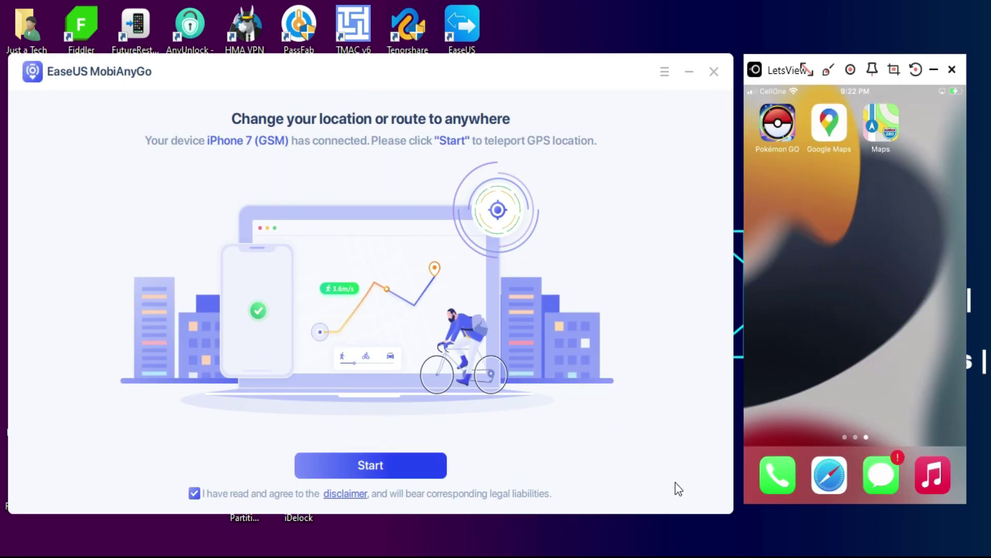
left_click(383, 468)
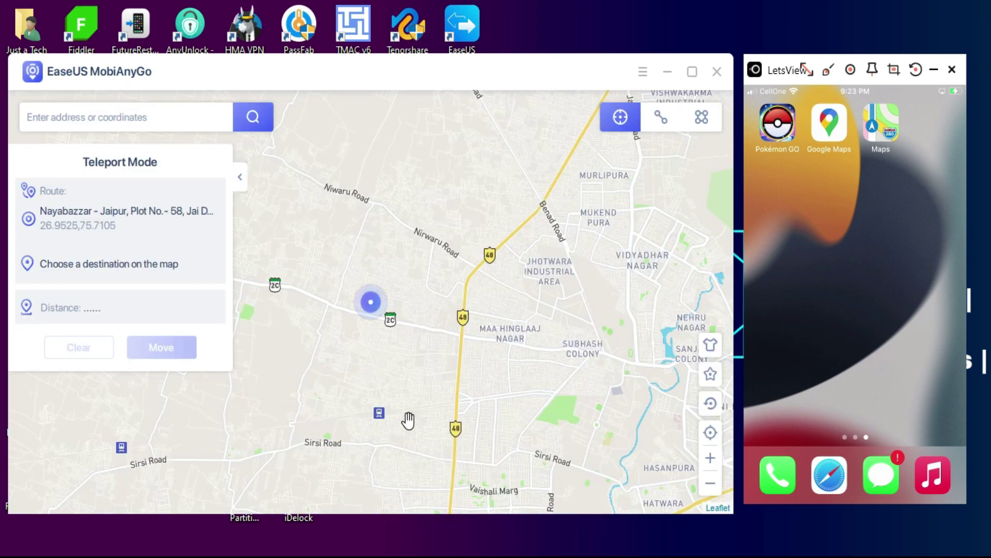
- Search for London and teleport the phone to a spot near Covent Garden
scroll(539, 311, "down", 2)
scroll(511, 303, "up", 2)
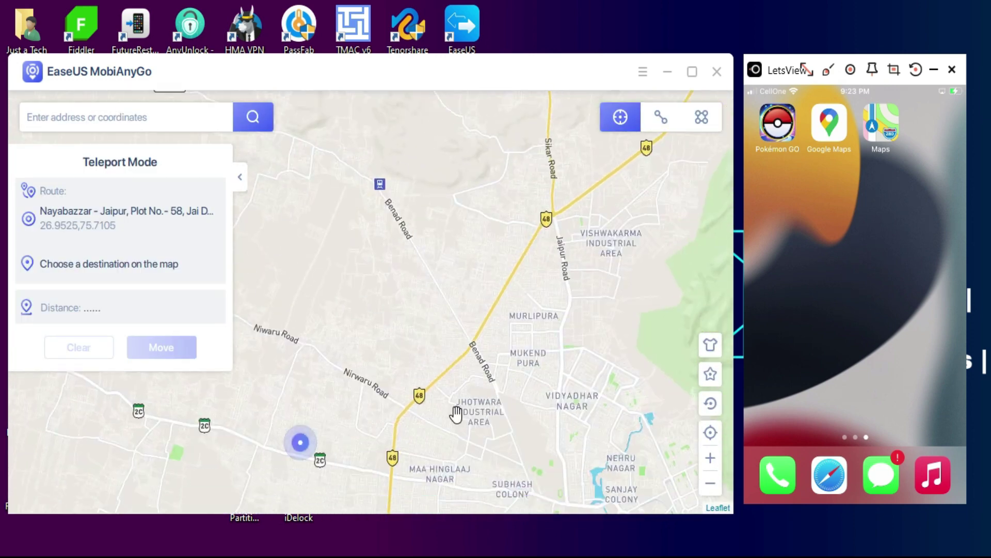
left_click_drag(453, 413, 409, 216)
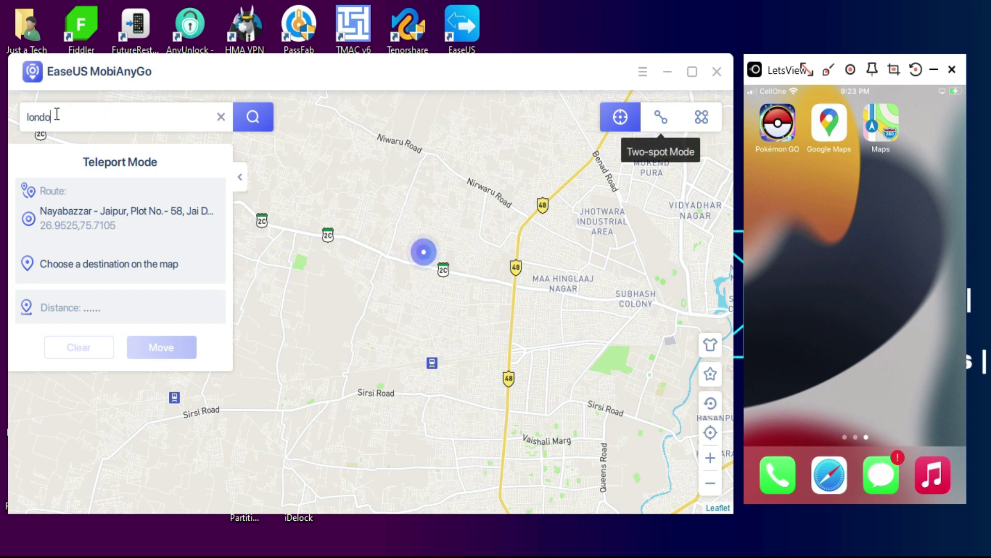
left_click(248, 122)
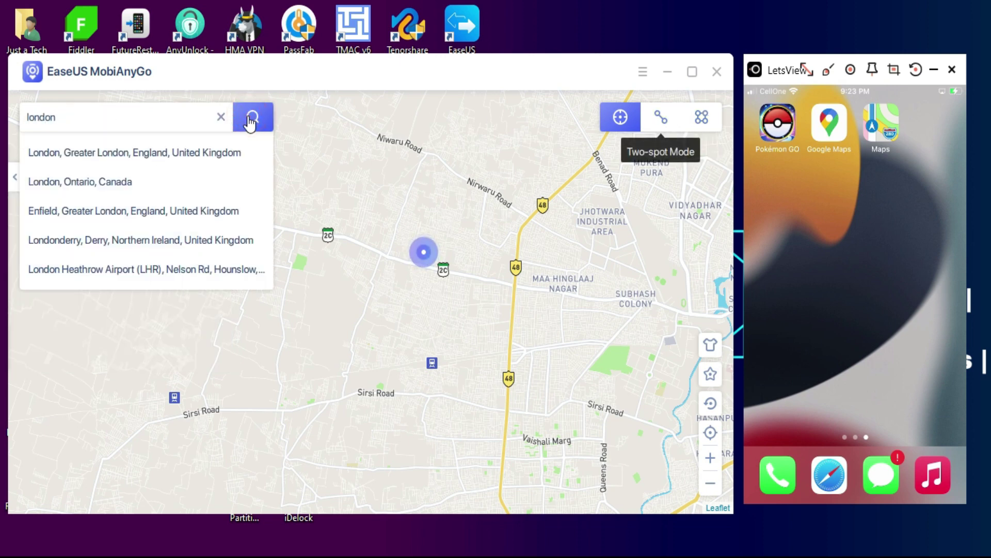
left_click(227, 153)
left_click(392, 282)
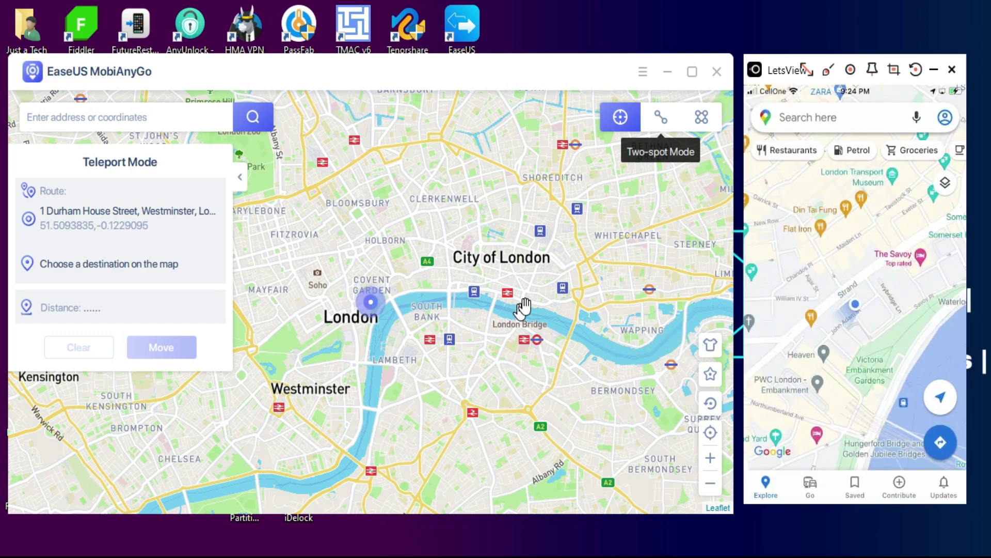
- Pan east and teleport the phone to Stratford in East London
left_click_drag(522, 307, 398, 356)
left_click(571, 238)
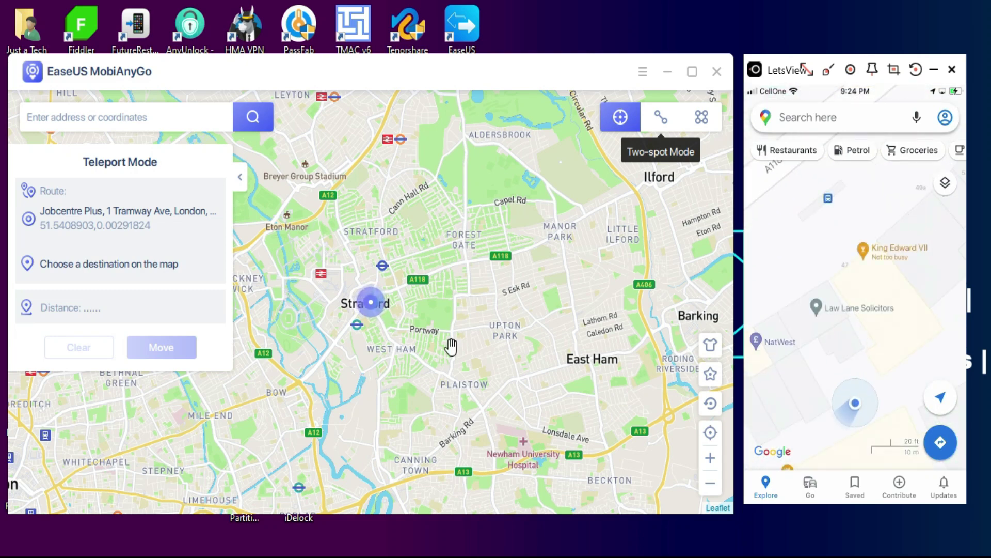
scroll(405, 294, "up", 4)
scroll(411, 283, "down", 5)
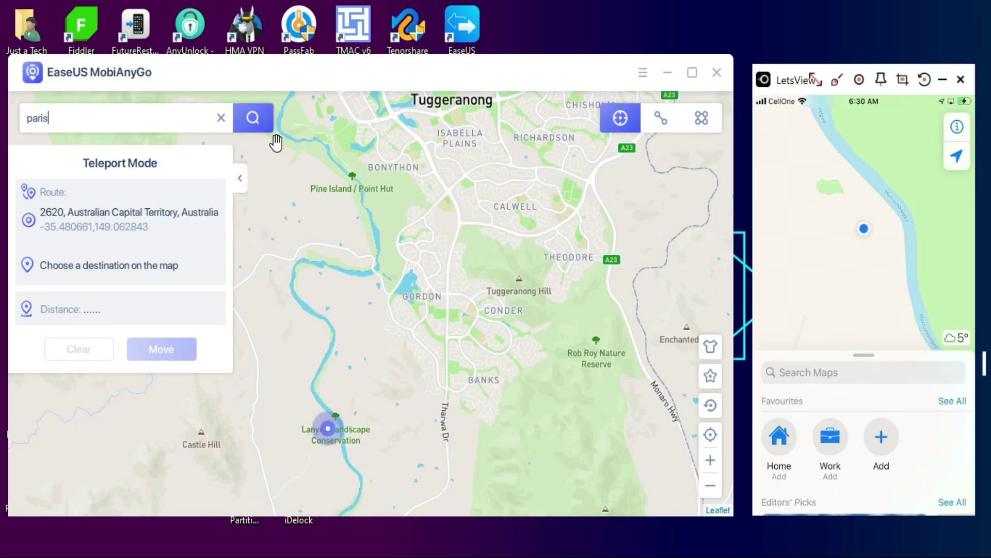
- Teleport the phone to Pont Au Change, Paris, and launch Pokémon GO on the mirrored phone
left_click(253, 118)
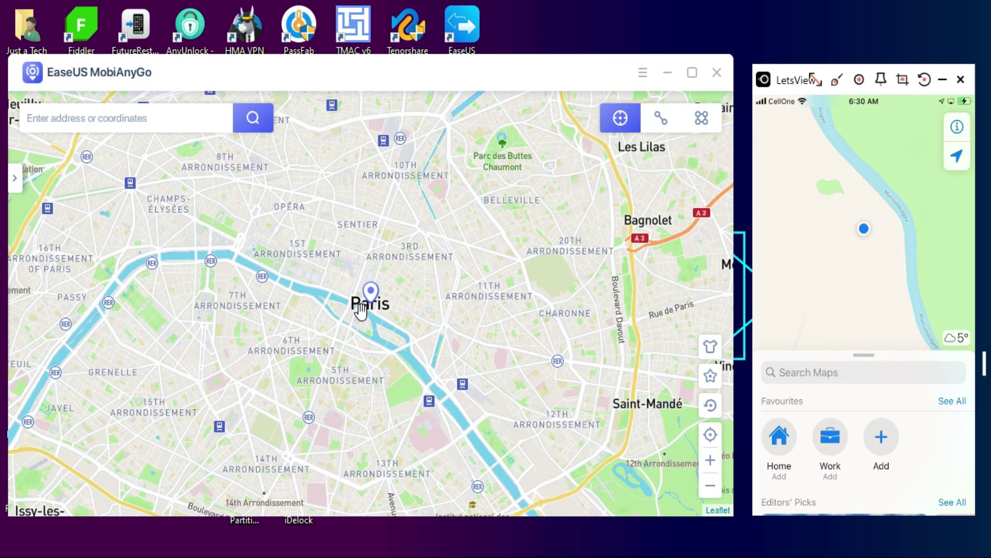
left_click(358, 306)
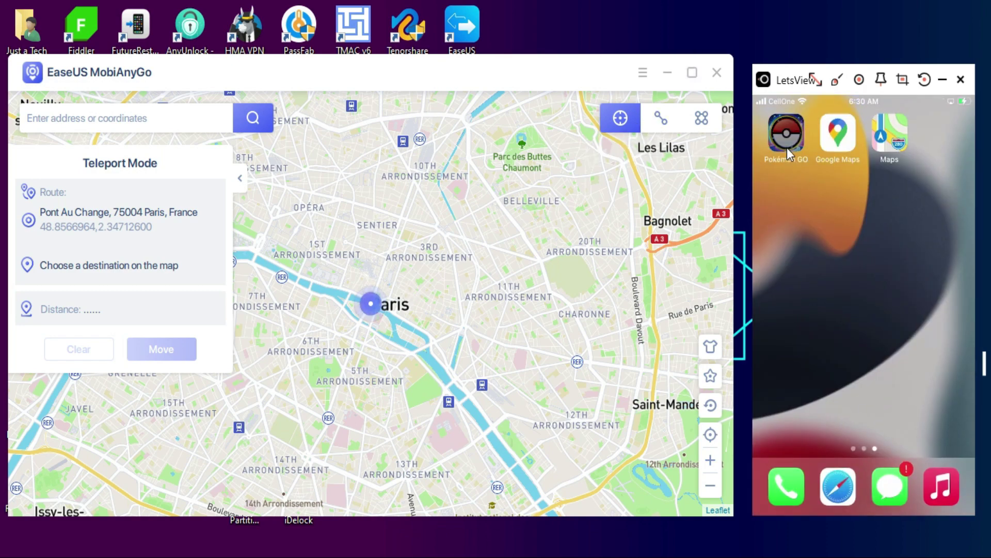
left_click(788, 152)
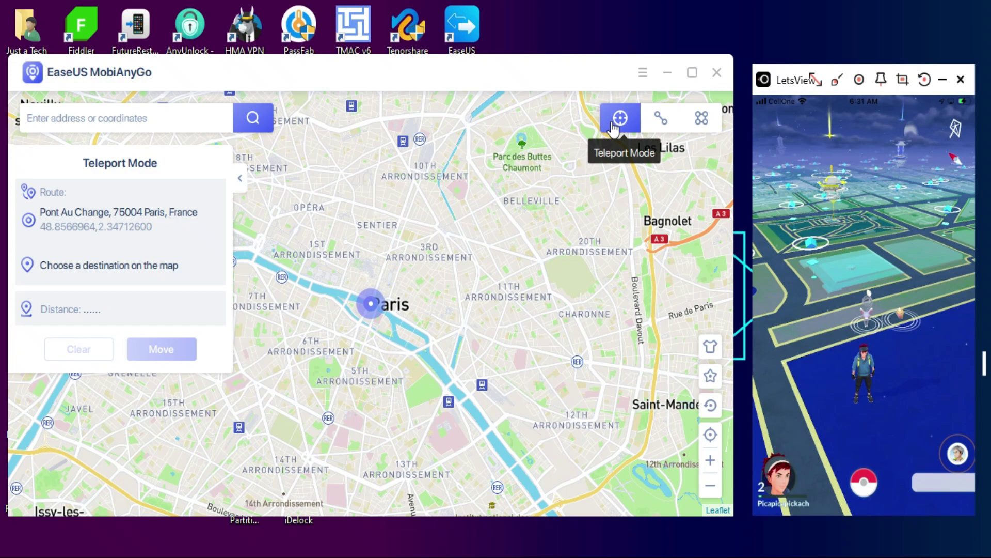
- Search 'sydney' and teleport the phone to central Sydney, New South Wales
left_click(75, 117)
type("syde")
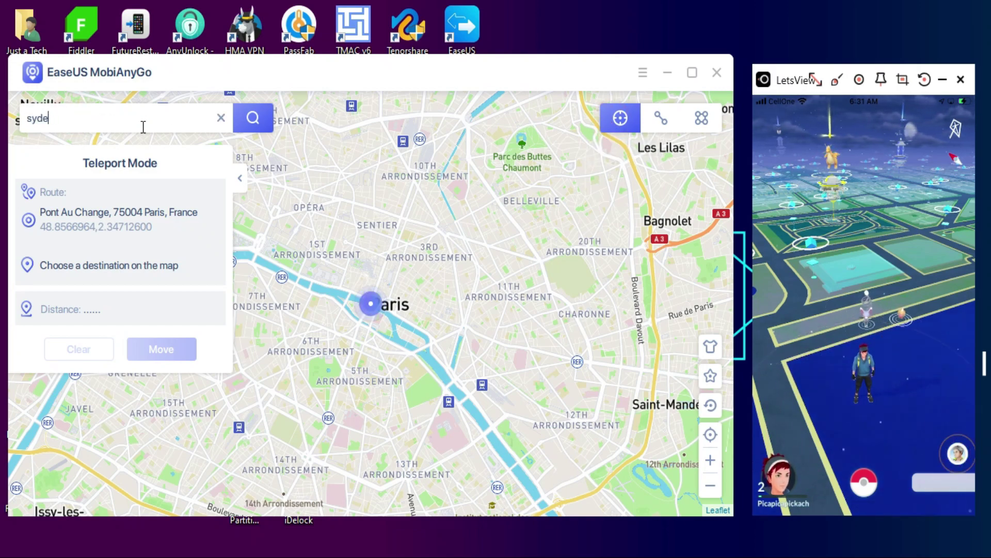
key("BackSpace")
type("ney")
left_click(253, 118)
left_click(153, 187)
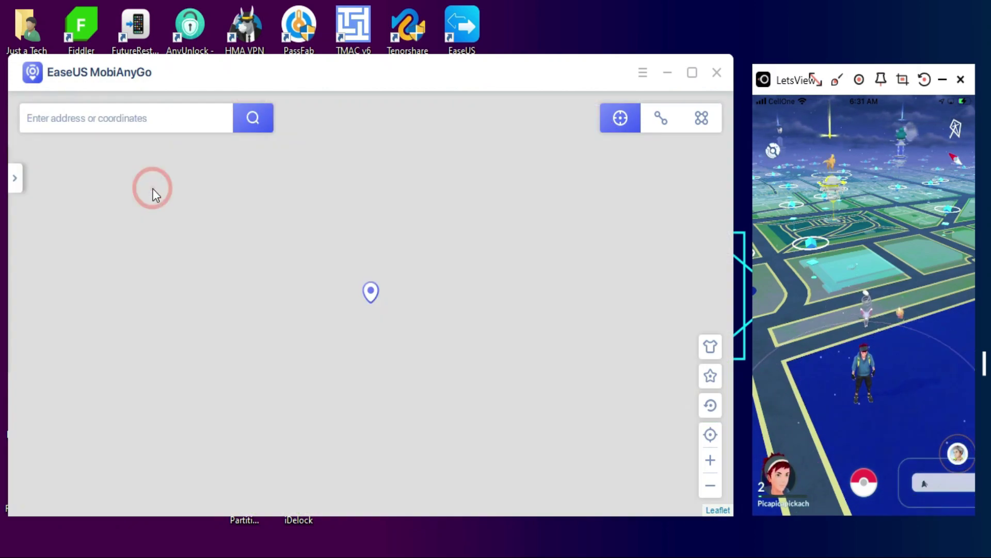
left_click(174, 359)
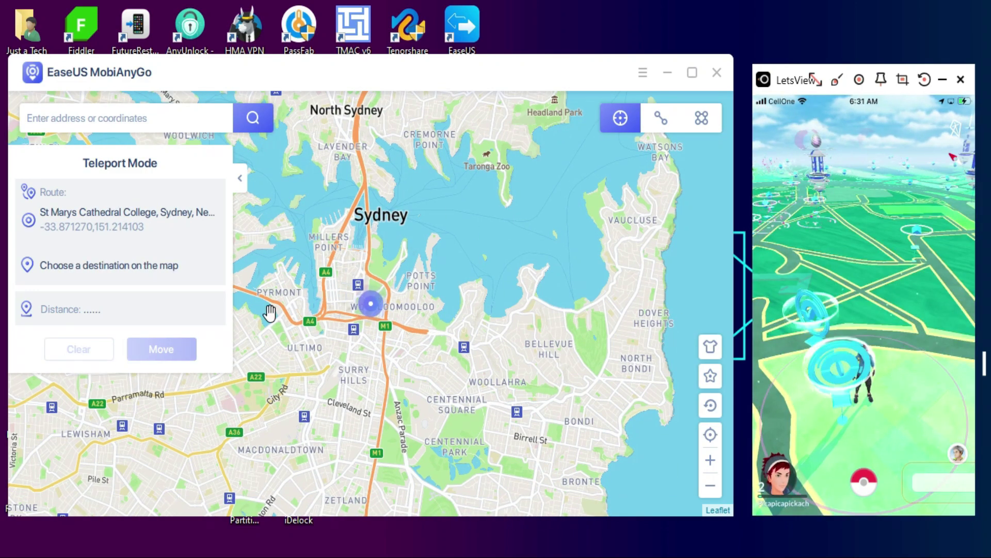
- Teleport the phone to 3 Elizabeth Street, Sydney
scroll(332, 345, "up", 2)
left_click(248, 330)
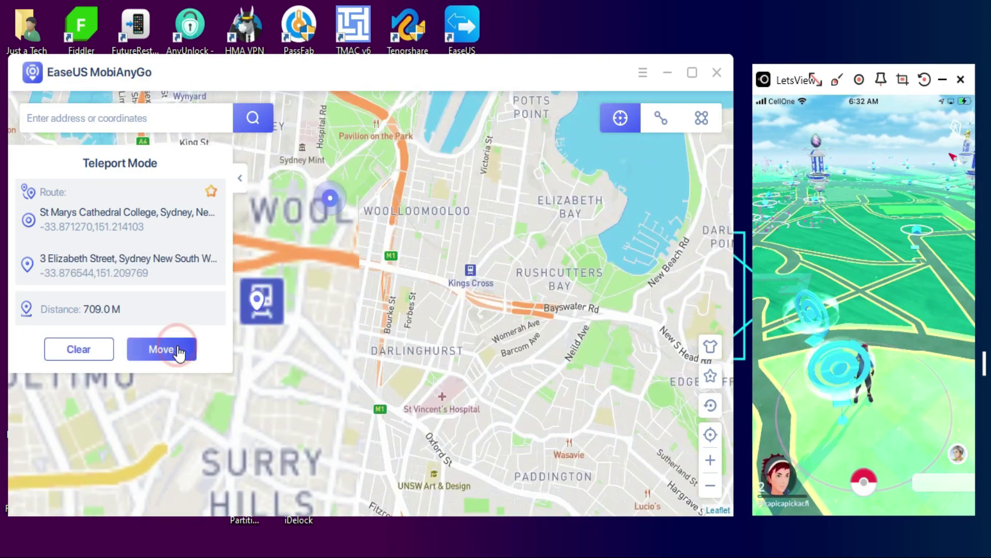
left_click(170, 350)
- Pan to the harbour and teleport the phone to HMAS Anzac on Garden Island
left_click_drag(468, 279, 413, 347)
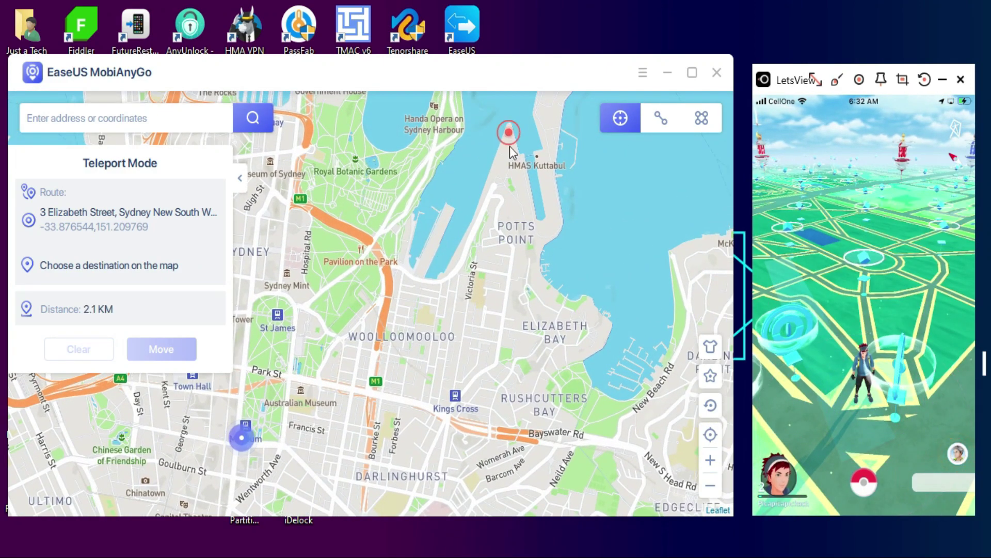
left_click(510, 148)
left_click(189, 347)
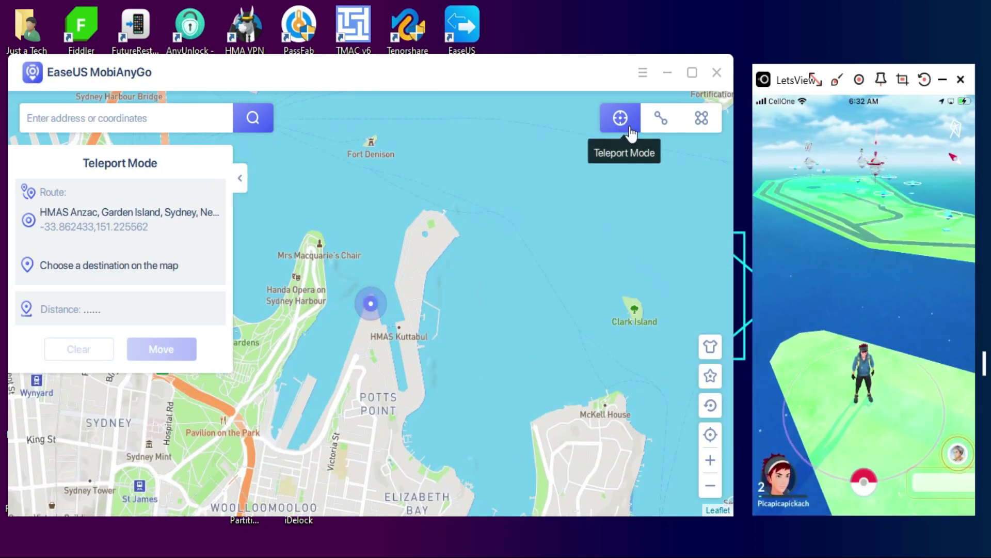
- In Two-spot Mode, start a walk toward Cahill Expressway, then stop it and confirm
left_click(664, 122)
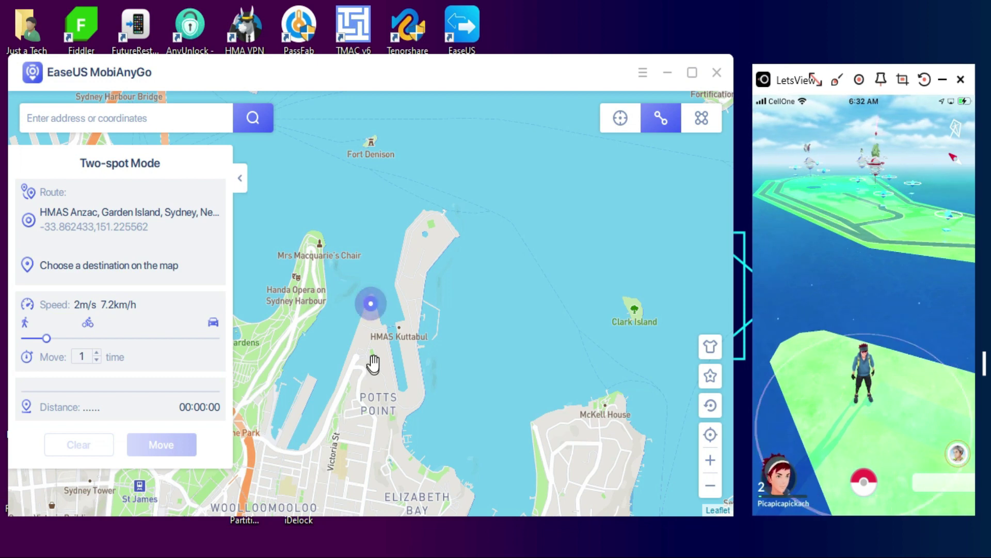
left_click(338, 449)
scroll(329, 443, "down", 2)
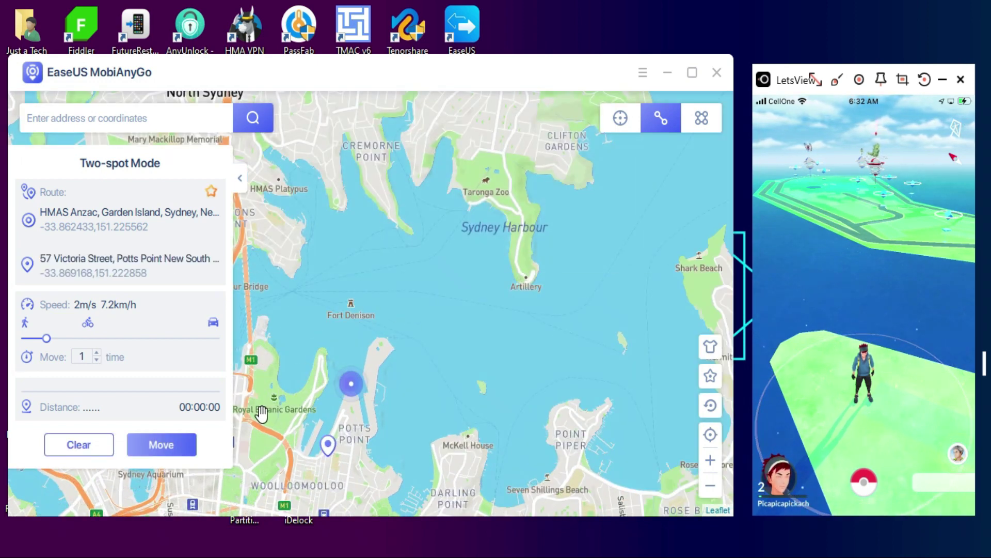
scroll(260, 410, "up", 2)
left_click_drag(300, 407, 346, 323)
left_click(280, 332)
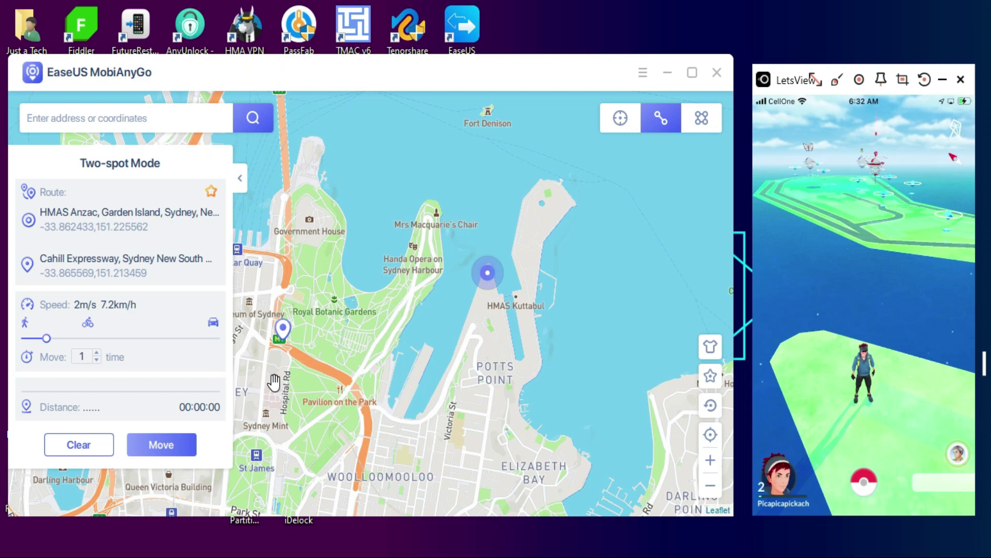
scroll(273, 369, "up", 2)
left_click(51, 340)
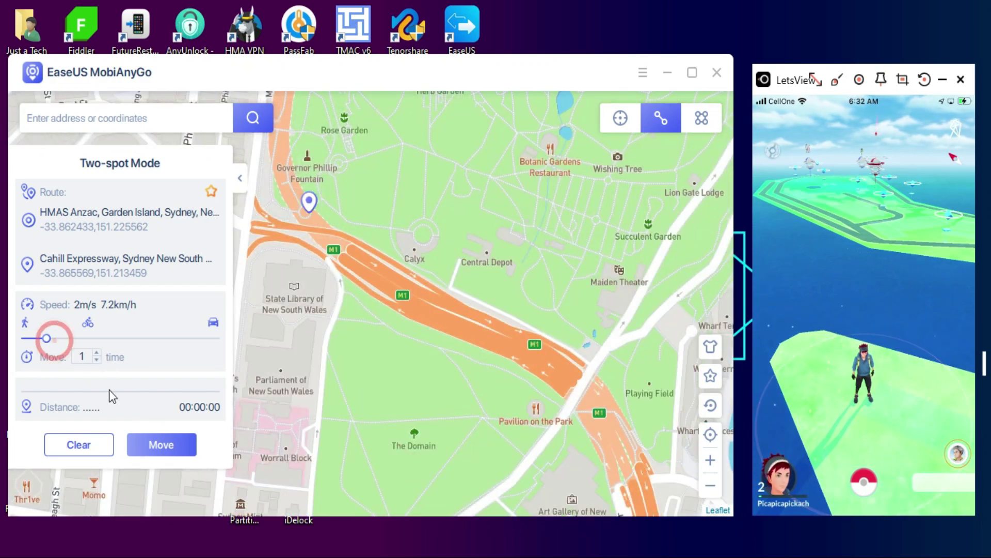
left_click(161, 445)
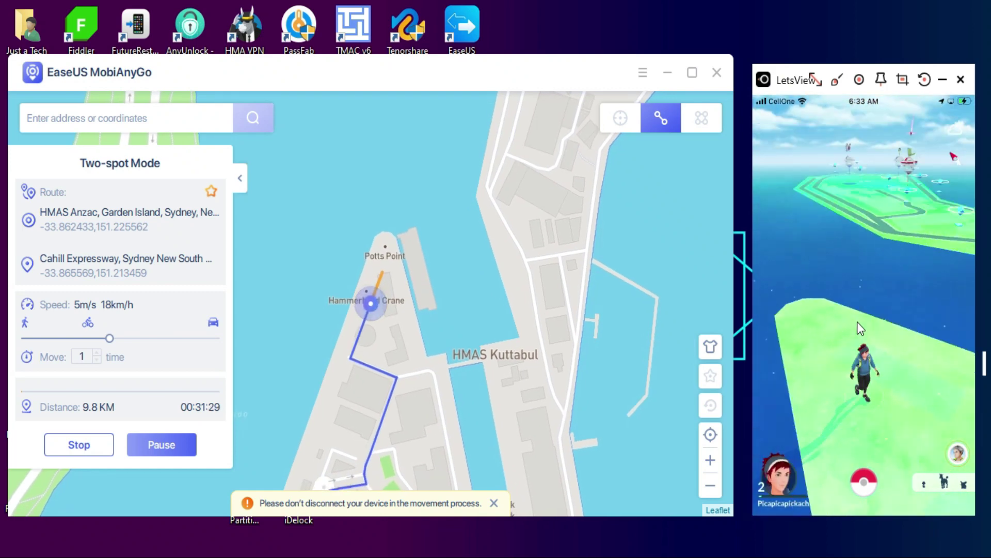
left_click(109, 339)
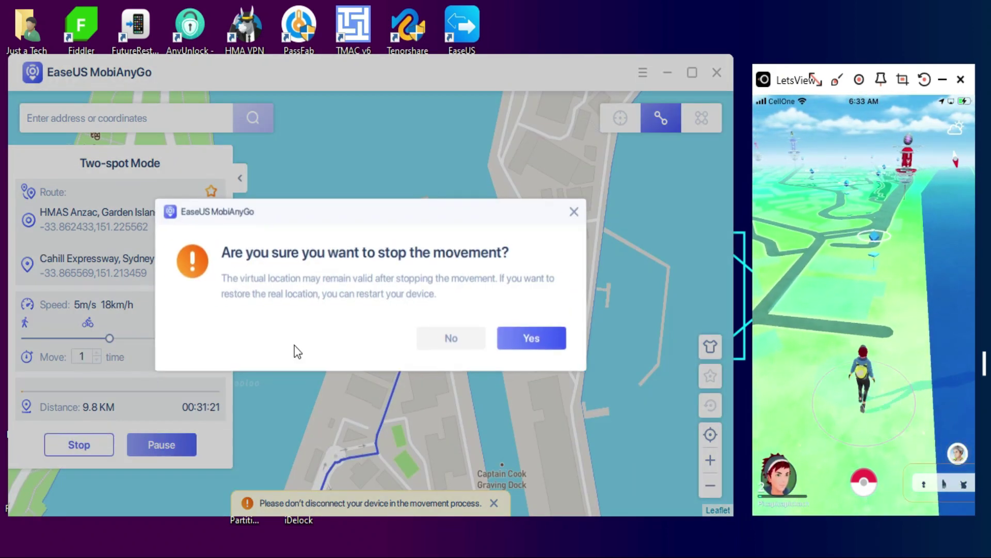
left_click(531, 337)
- Raise the speed to 10 m/s and walk the phone to 6 Wylde Street
left_click_drag(77, 339, 255, 333)
left_click(409, 439)
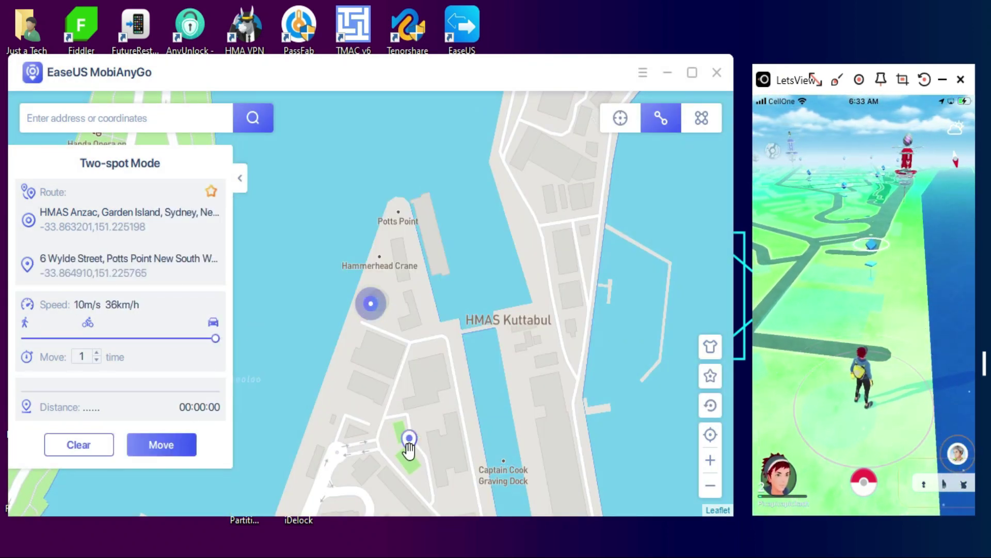
key("Return")
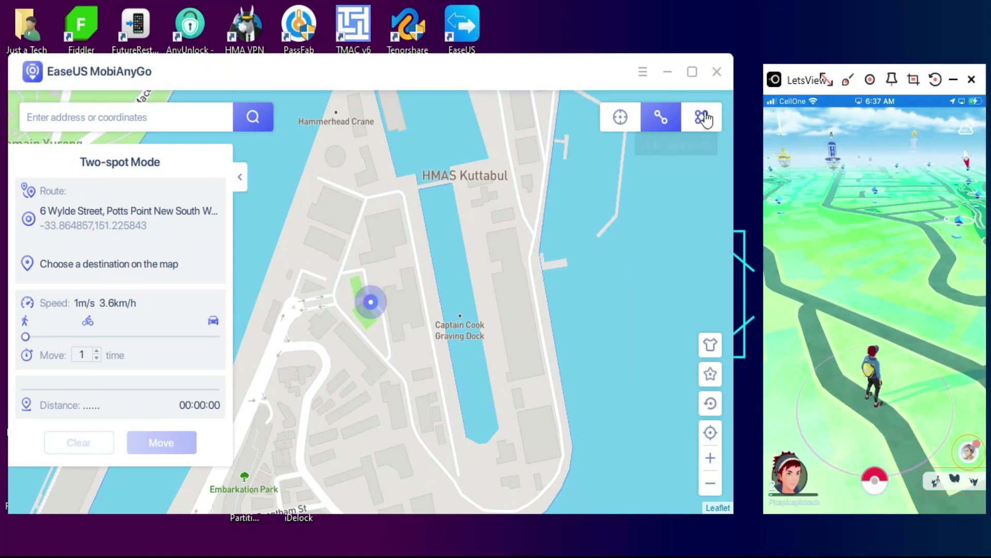
- Search 'india' and teleport the phone to the Pizza Hut spot on Hudson Lane, Delhi
left_click(703, 119)
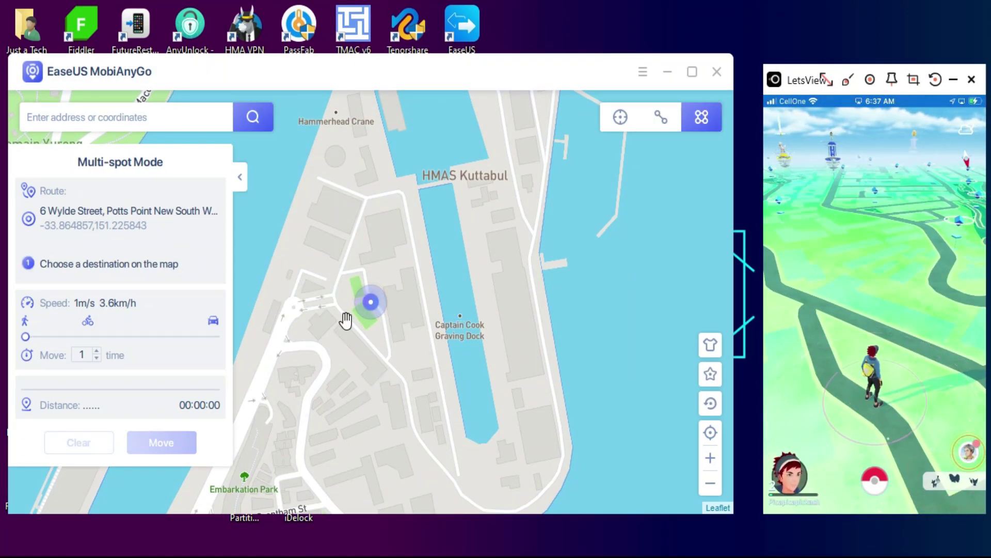
scroll(345, 323, "down", 2)
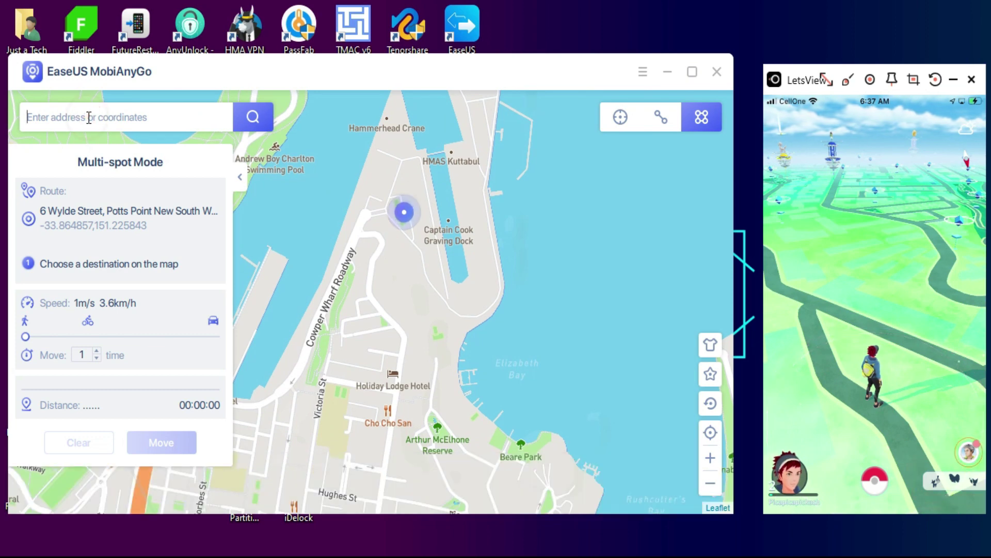
left_click(252, 122)
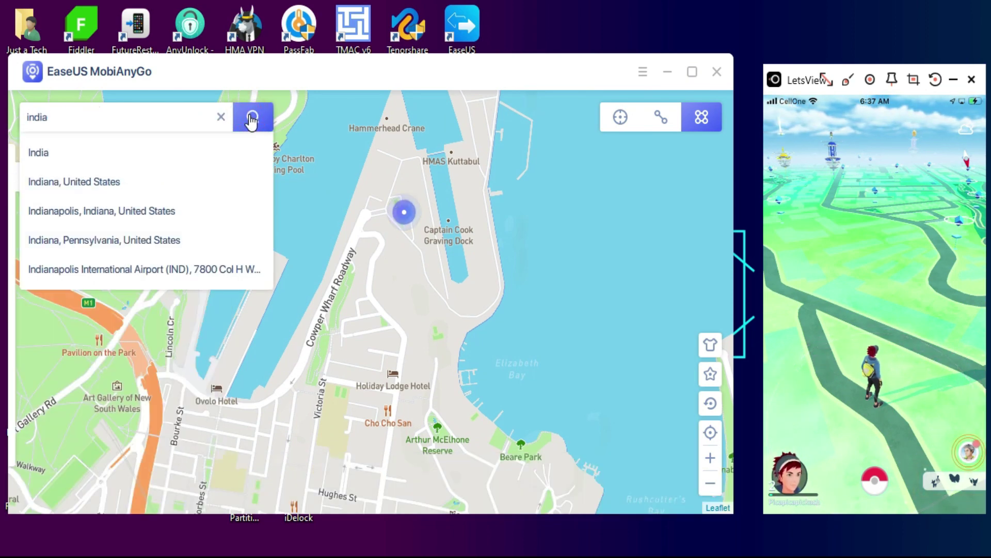
left_click(160, 163)
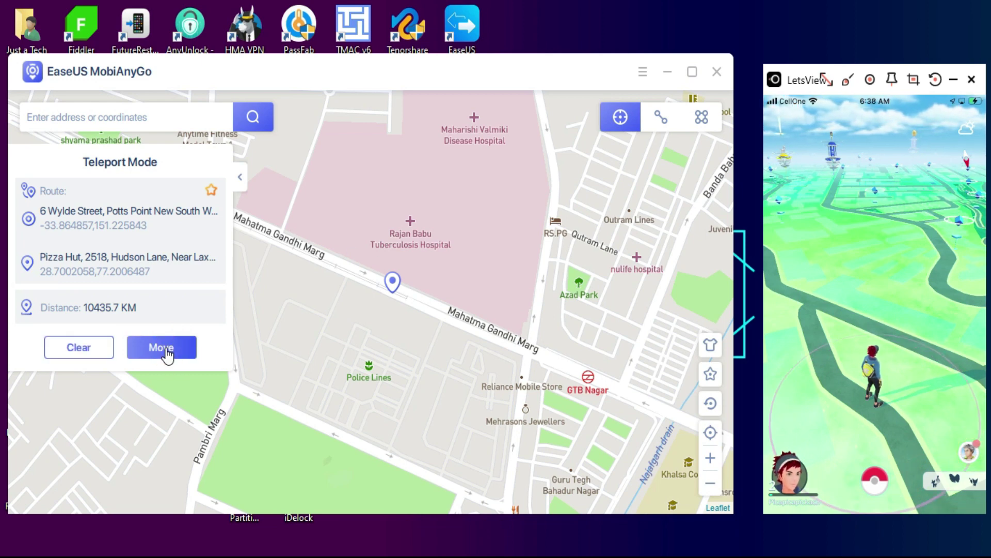
left_click(166, 353)
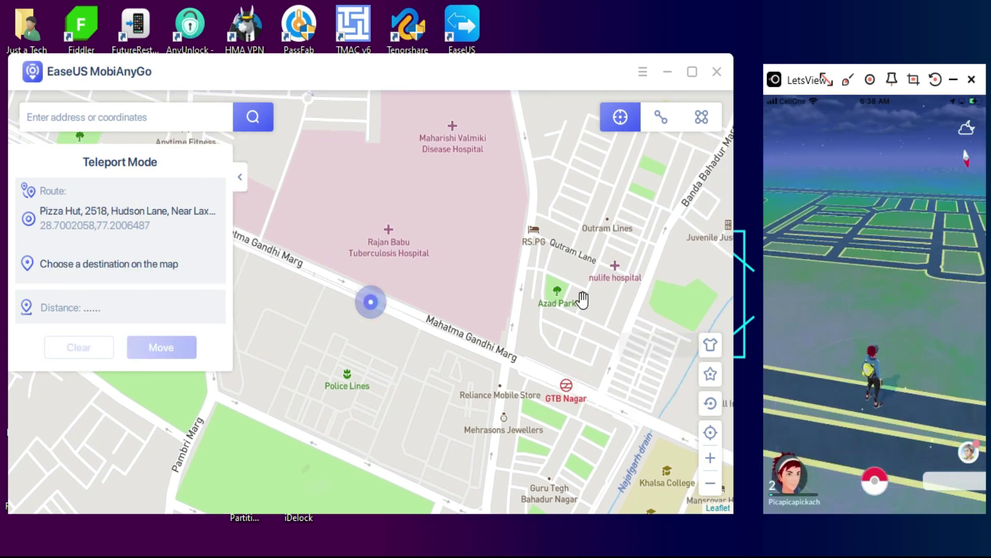
- In Multi-spot Mode, add route spots at Outram Lines and near GTB Nagar
left_click(703, 119)
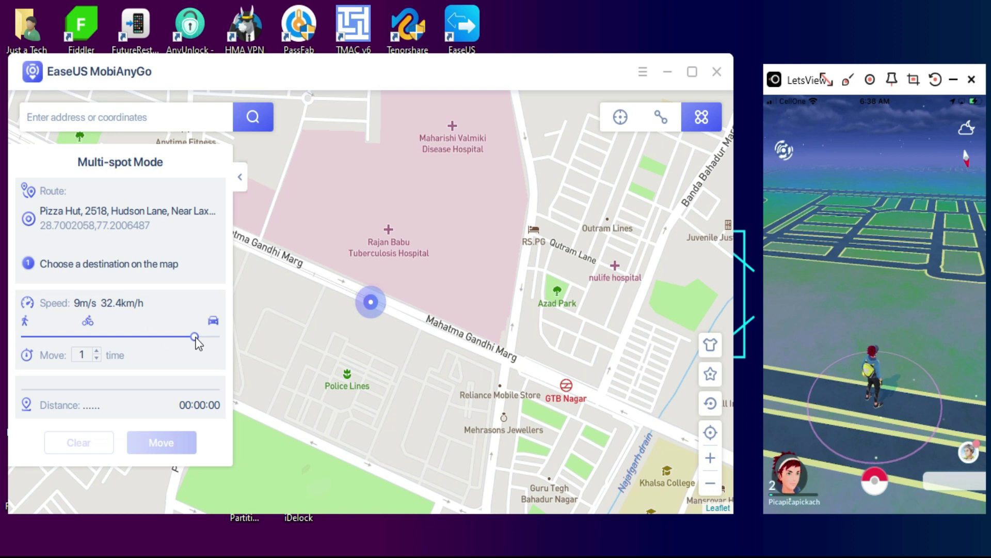
left_click(602, 222)
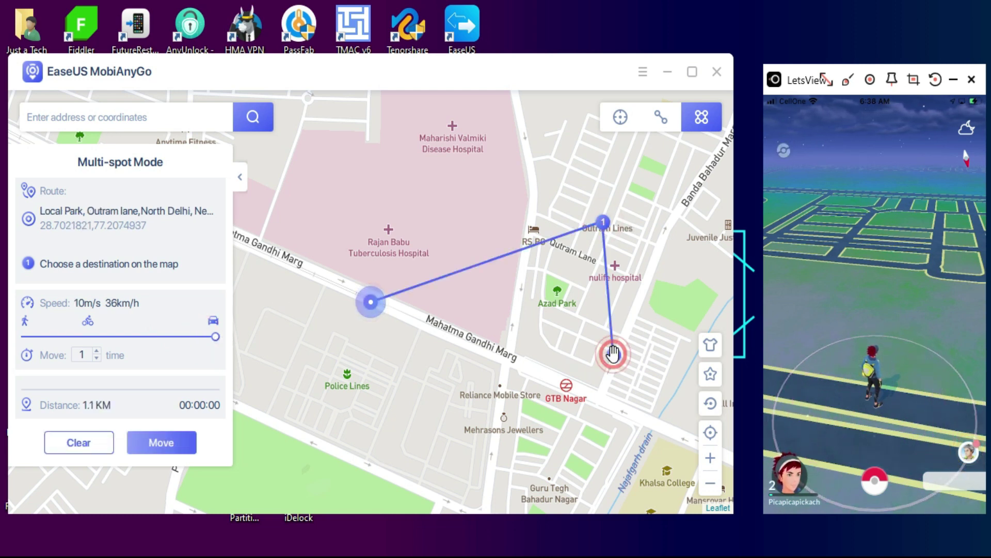
left_click(613, 353)
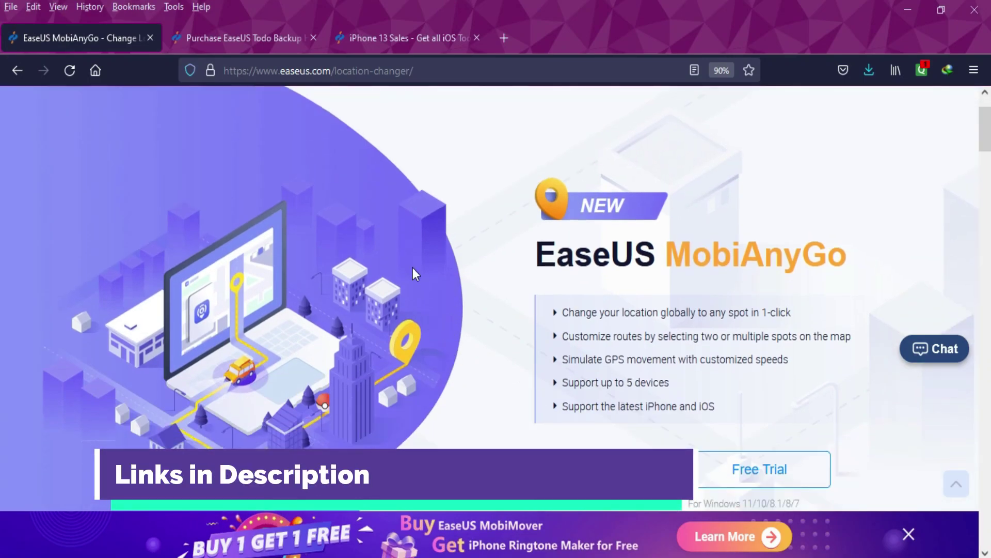
- Review the Purchase plans tab and the iPhone 13 Sales bundle page, then return to the MobiAnyGo tab
left_click(175, 36)
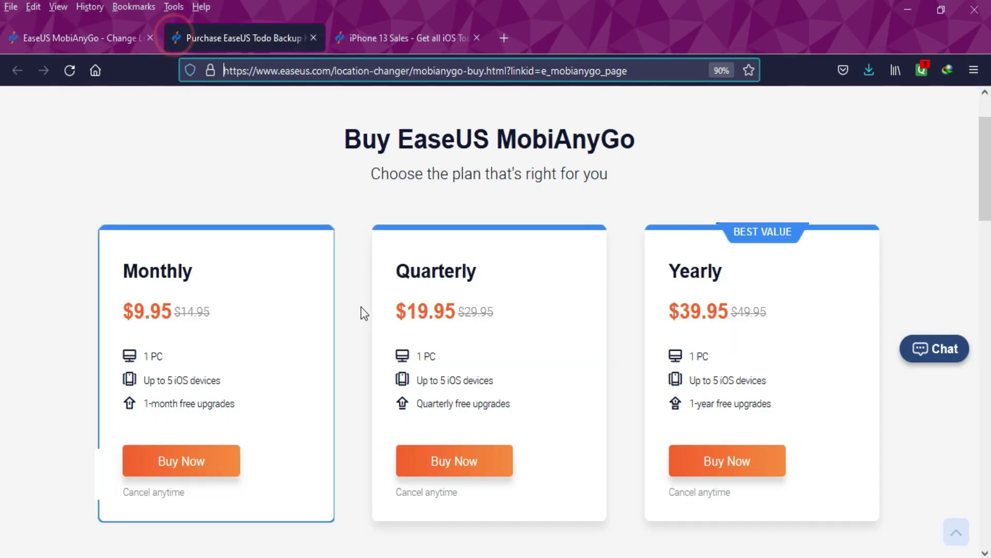
left_click(357, 37)
scroll(177, 329, "down", 10)
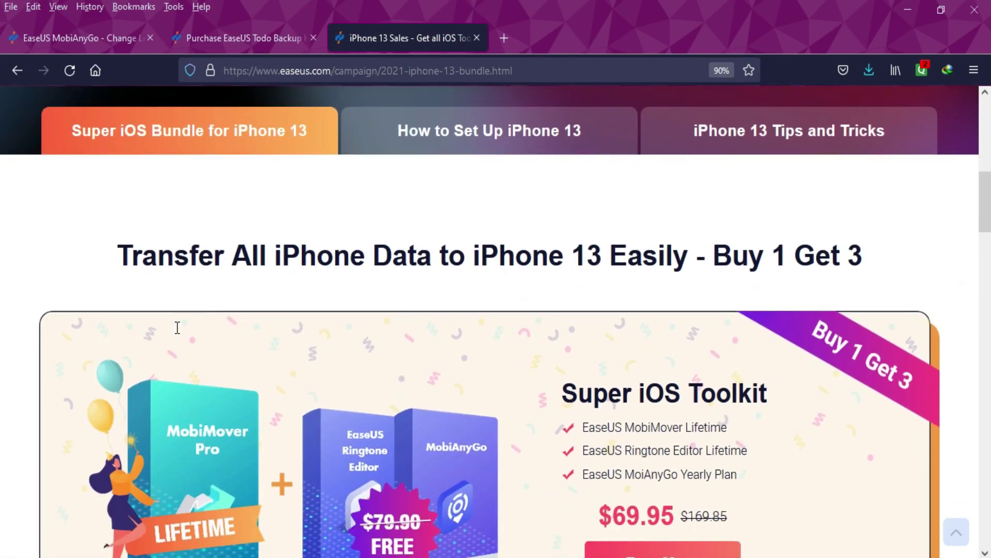
scroll(177, 330, "down", 15)
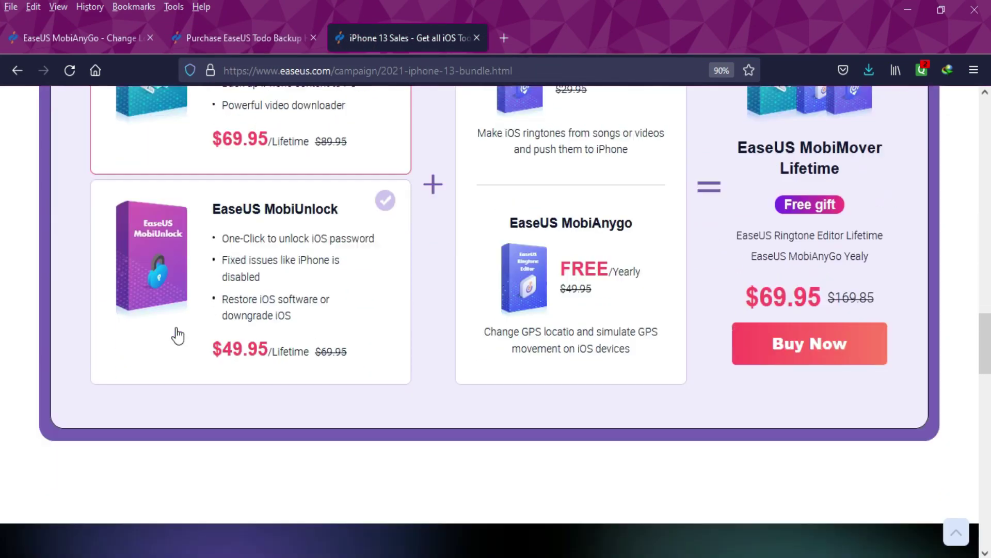
scroll(177, 333, "down", 15)
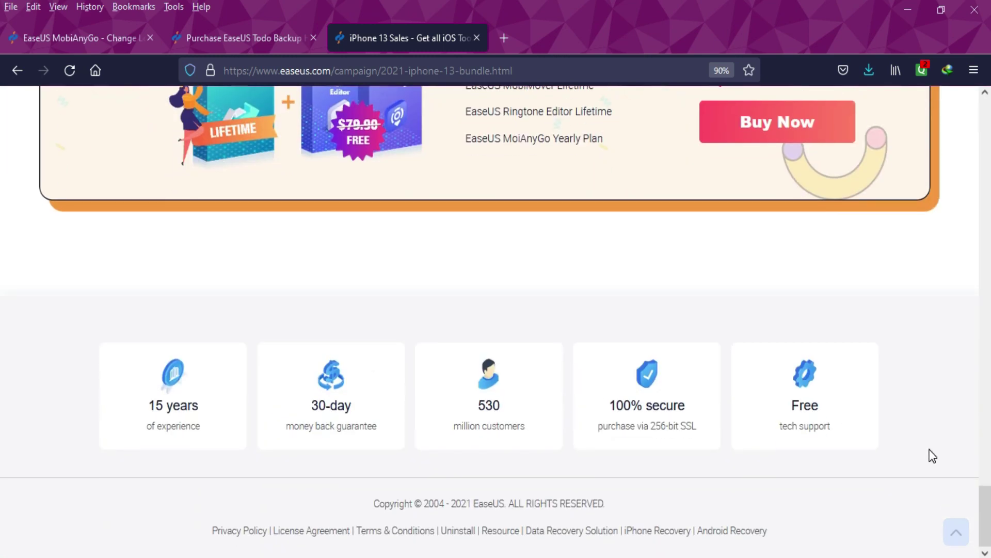
key("Home")
left_click(57, 29)
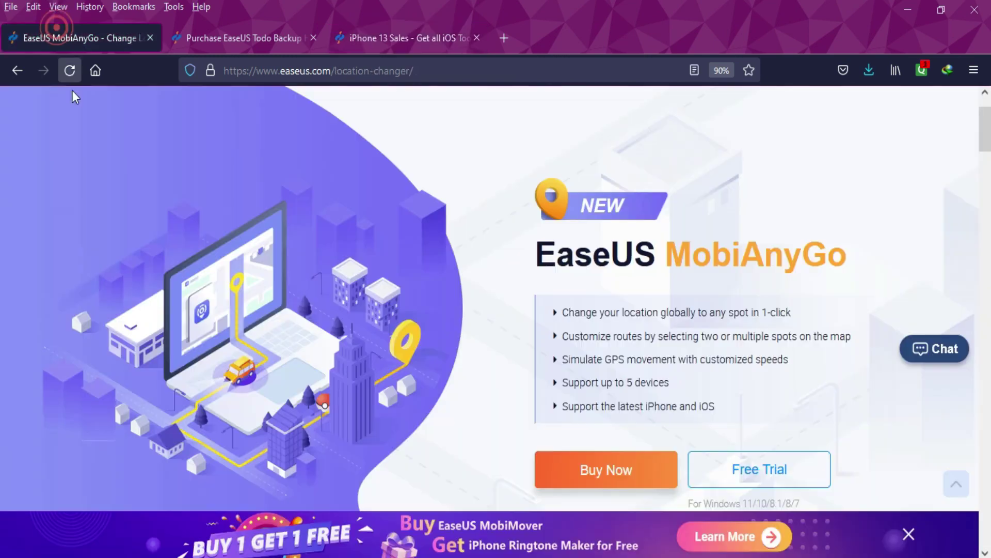